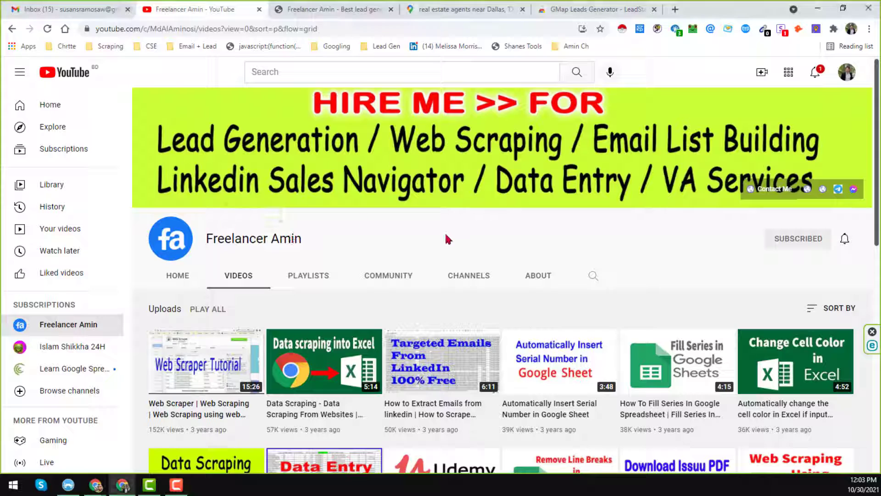
Scroll through the YouTube channel's page.
scroll(445, 232, "down", 2)
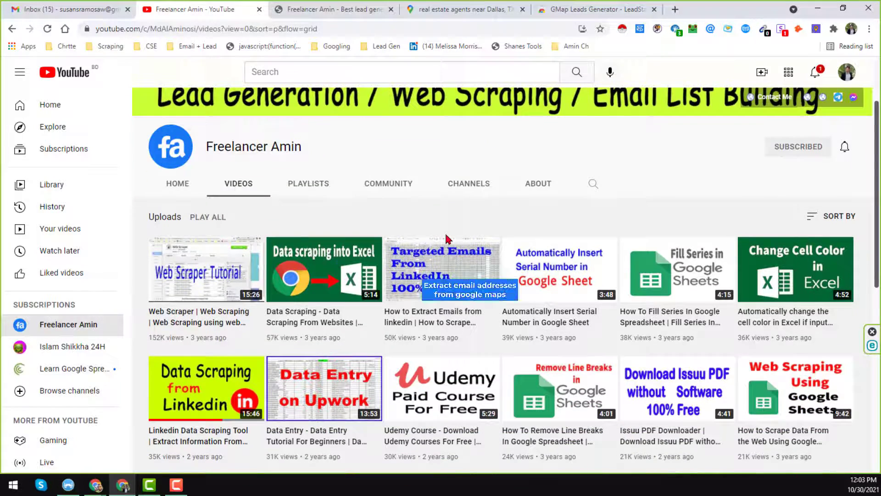
scroll(447, 239, "down", 2)
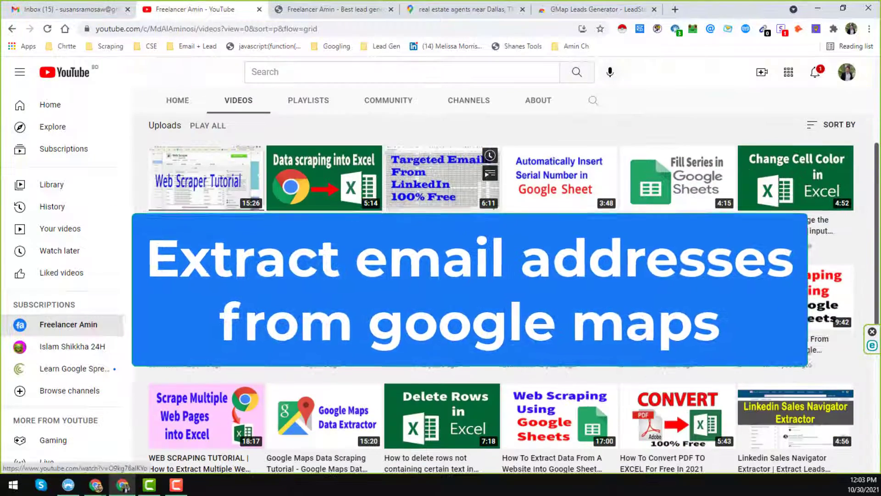
scroll(448, 239, "down", 2)
scroll(448, 239, "down", 4)
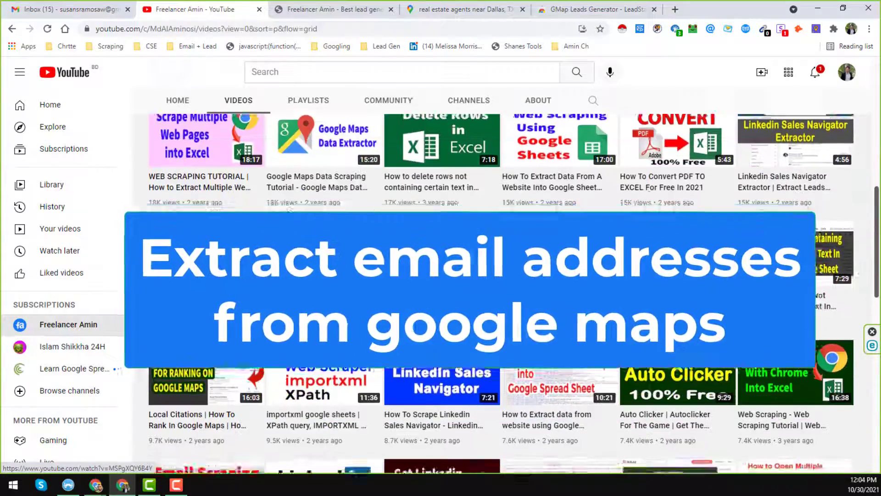
scroll(446, 239, "down", 4)
scroll(446, 239, "down", 2)
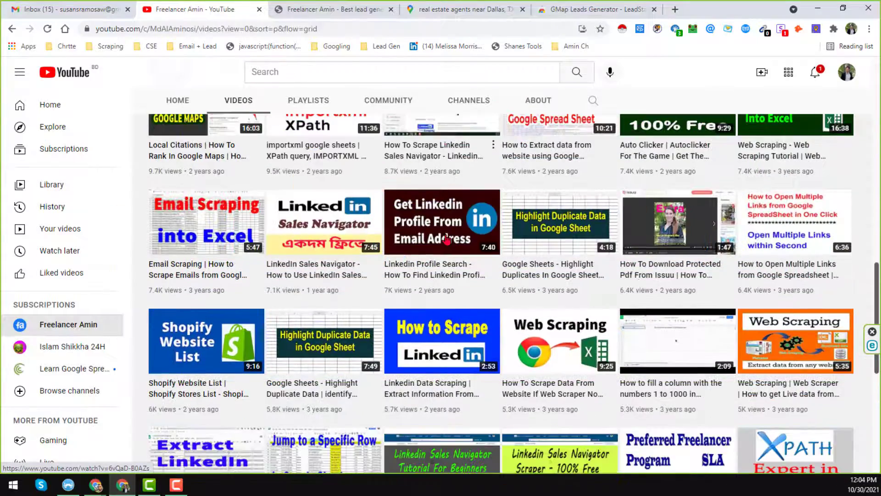
mouse_move(447, 239)
scroll(421, 251, "up", 12)
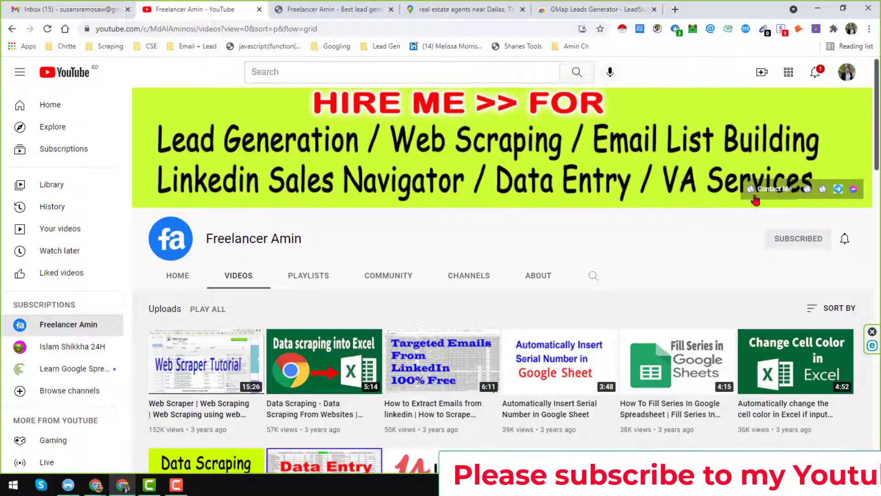
Review the freelancer's business site contact details, then bring up the Dallas agents map search.
left_click(327, 9)
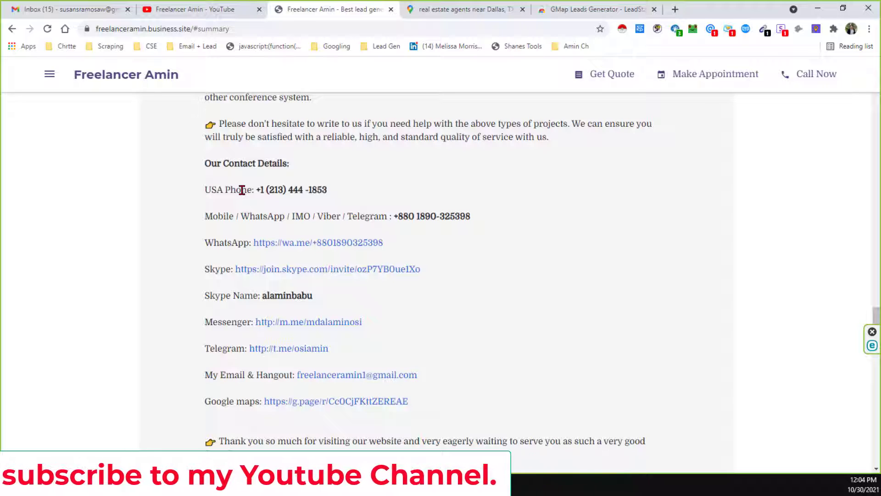
scroll(242, 190, "up", 12)
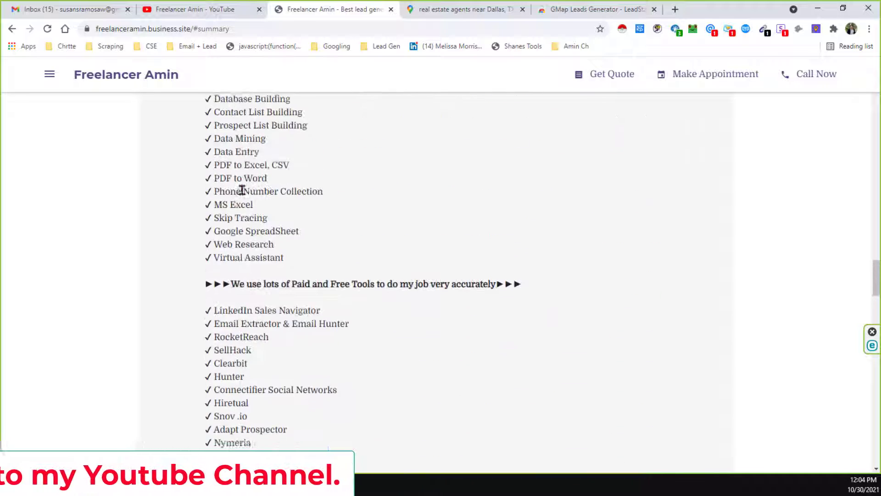
scroll(242, 190, "up", 4)
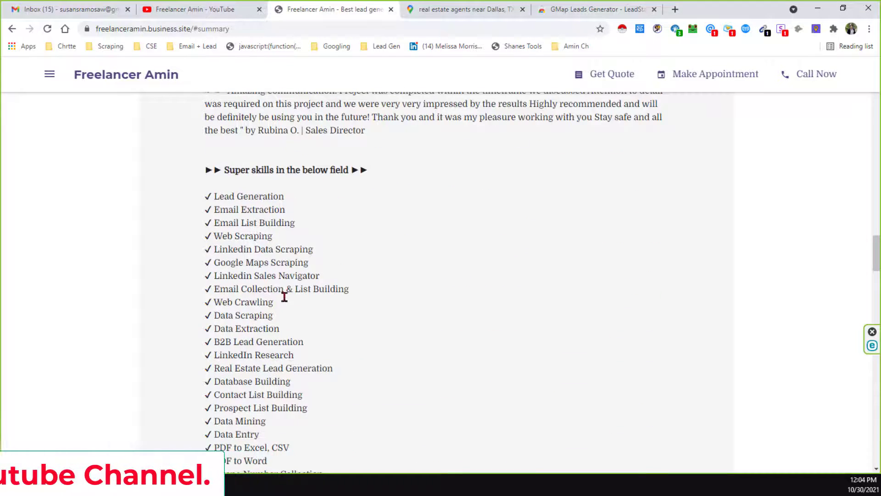
scroll(285, 295, "up", 4)
scroll(284, 301, "up", 2)
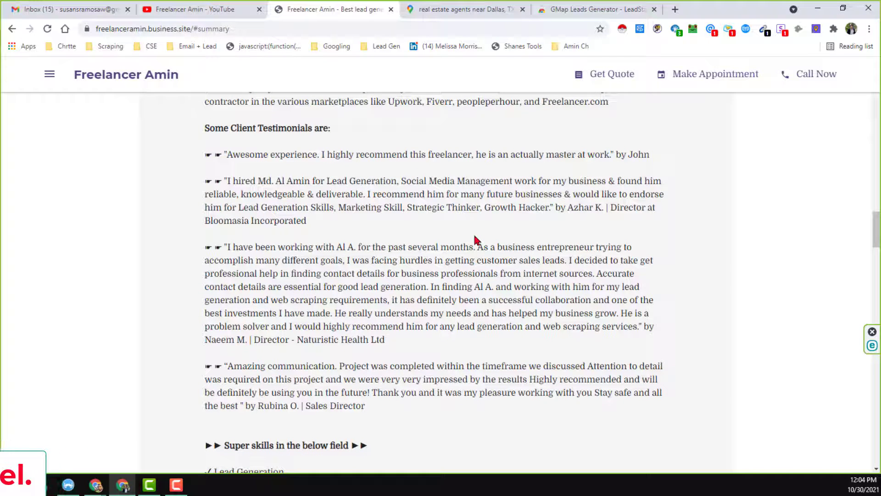
left_click(230, 6)
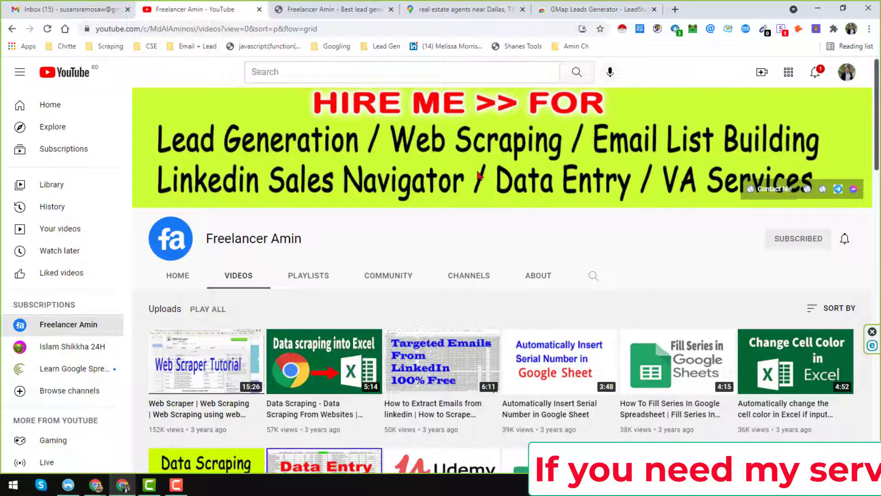
left_click(457, 5)
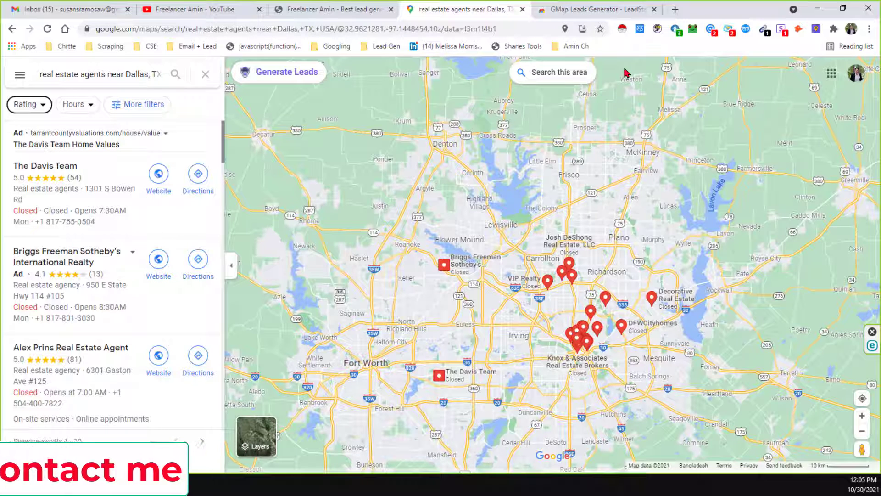
Show the Chrome Web Store page of the GMap Leads Generator - LeadStal extension.
left_click(619, 9)
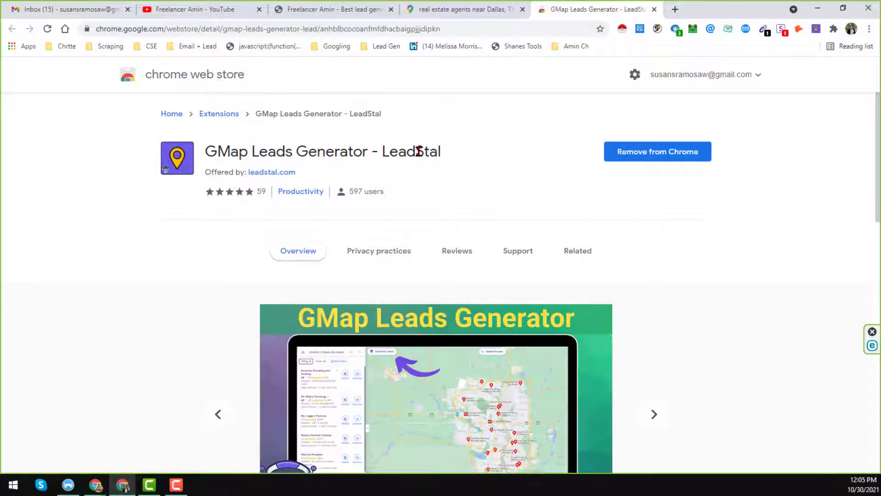
Go back to the 'real estate agents near Dallas, TX' Google Maps results.
left_click(494, 7)
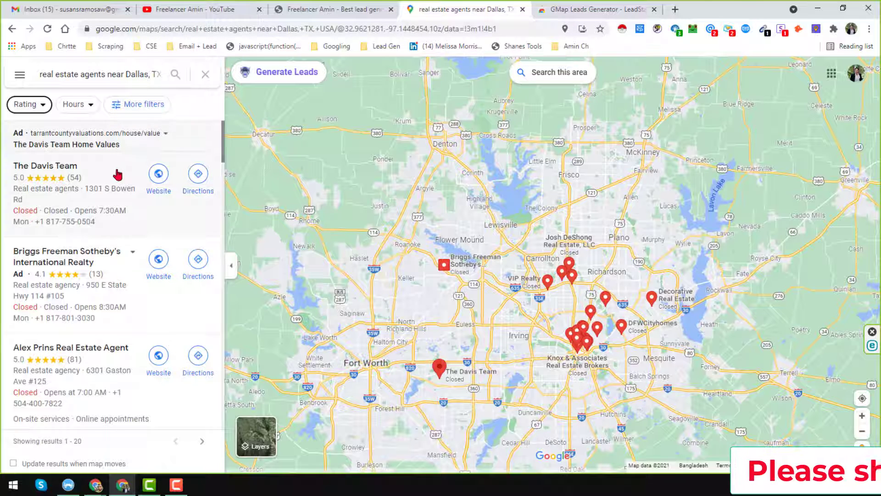
scroll(115, 193, "down", 10)
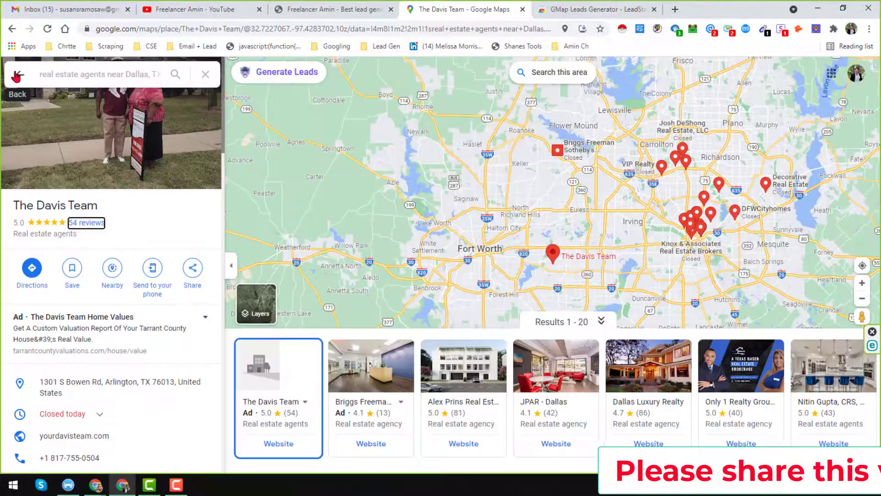
left_click(15, 75)
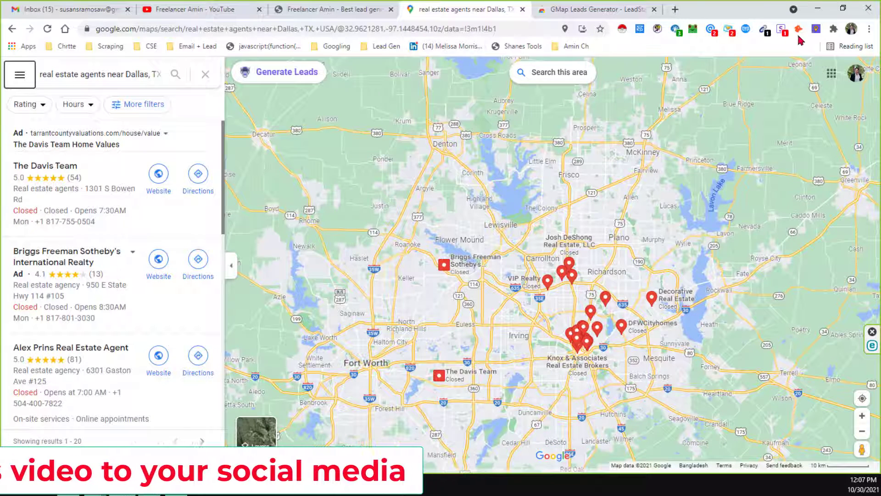
Generate leads with LeadStal and stop at 29 collected leads.
left_click(305, 73)
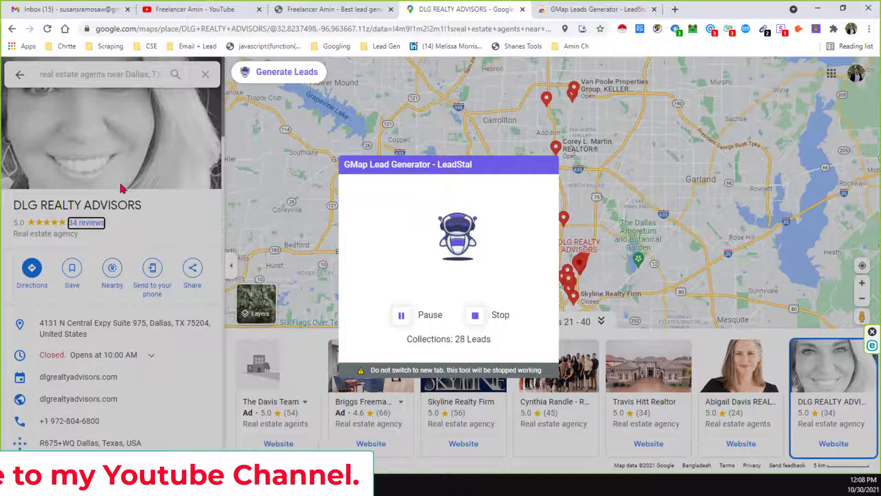
left_click(478, 316)
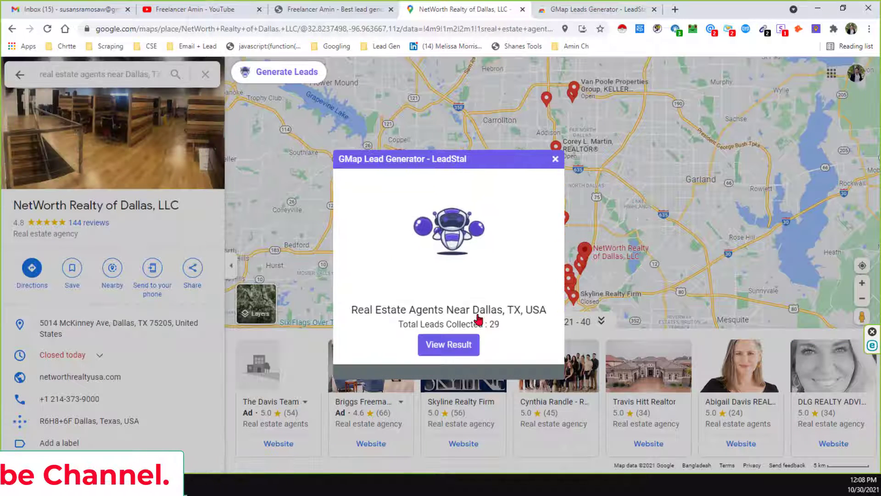
Export the 30 collected leads as CSV and save the download.
left_click(457, 345)
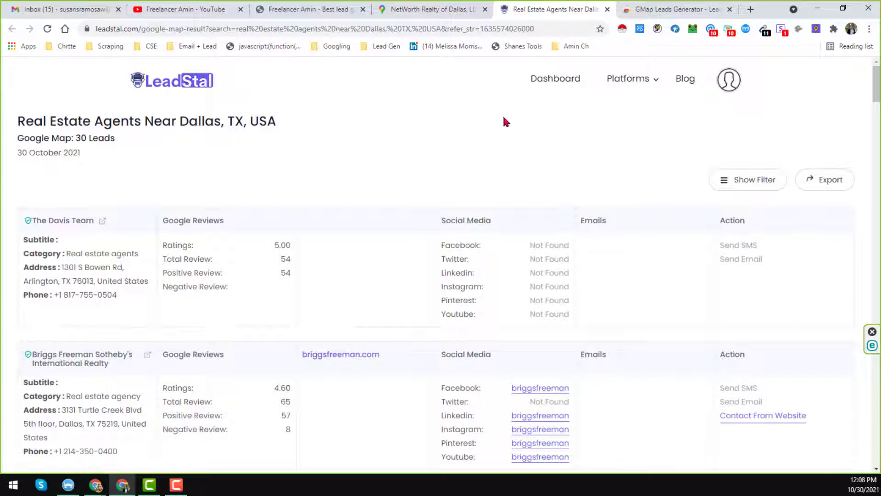
left_click(833, 185)
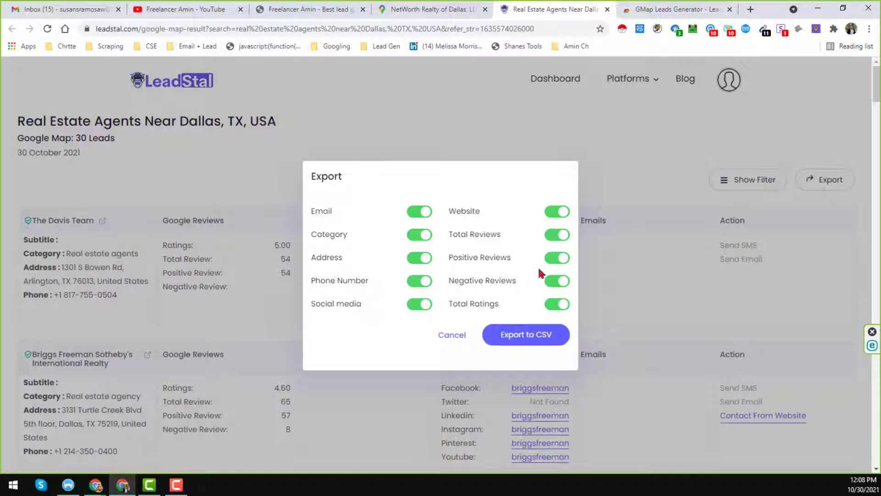
left_click(540, 337)
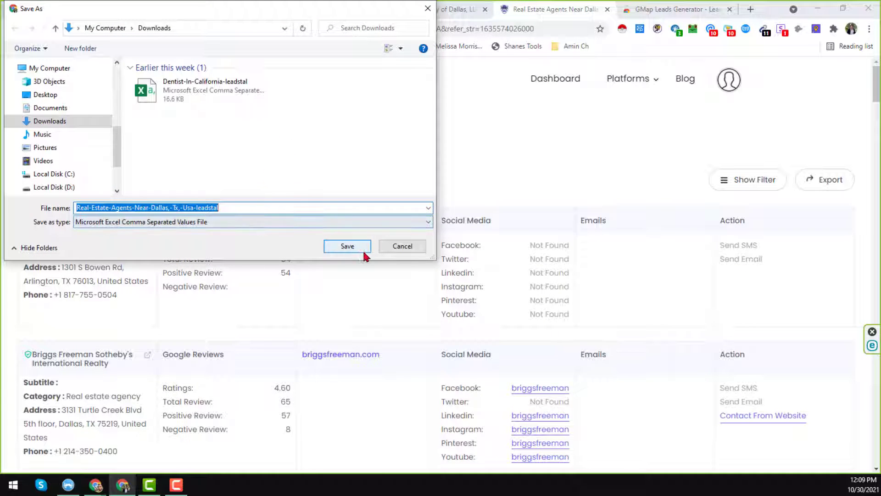
left_click(348, 246)
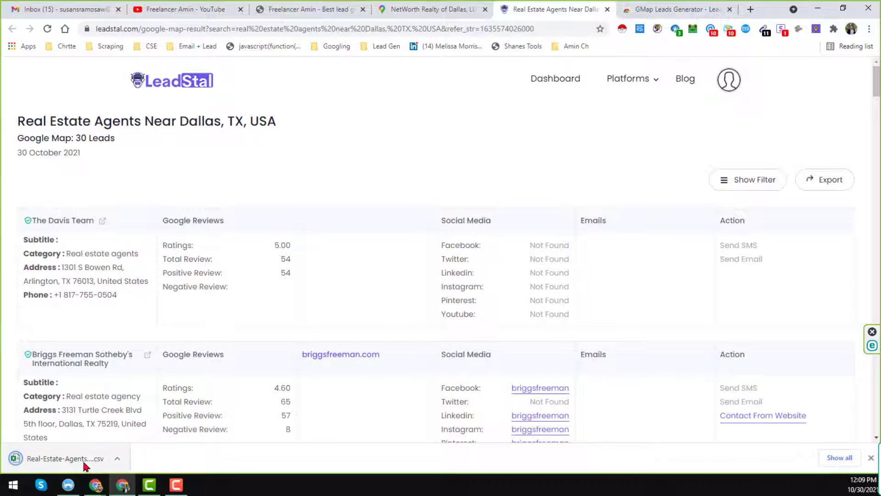
Open the downloaded CSV in maximized Excel and widen all columns to one width.
right_click(84, 465)
left_click(158, 400)
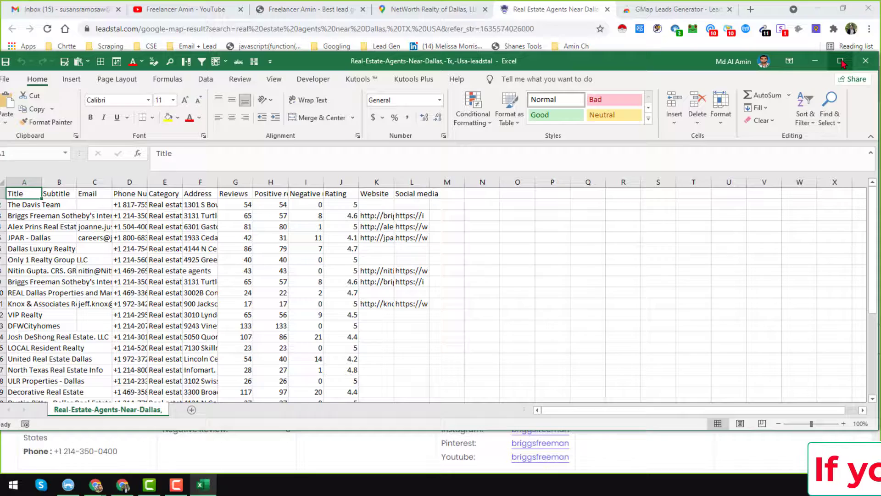
left_click(843, 63)
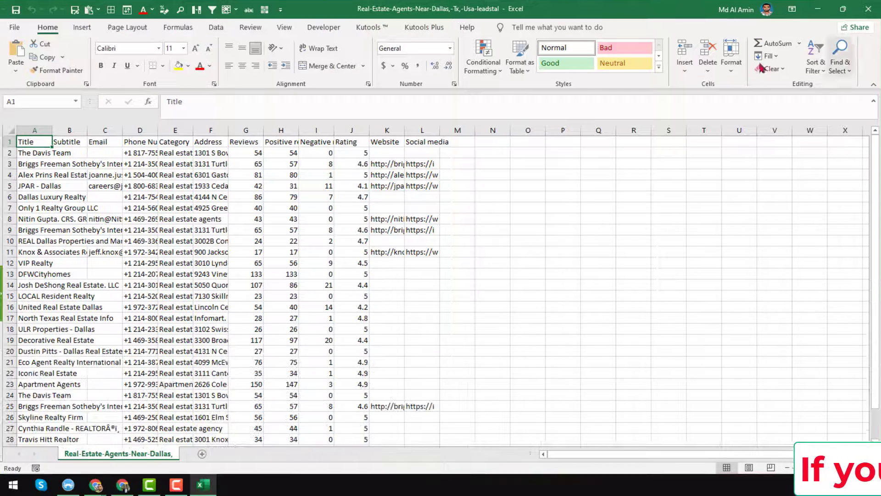
left_click(359, 294)
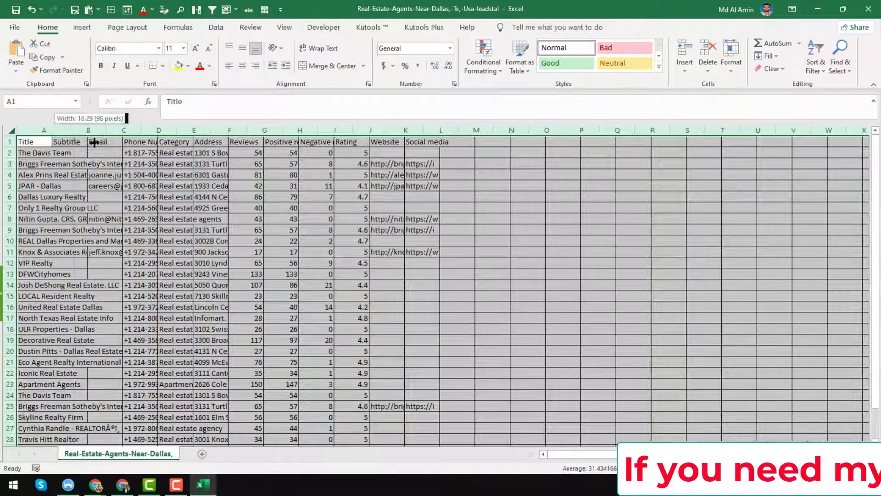
left_click_drag(94, 143, 114, 147)
left_click(255, 154)
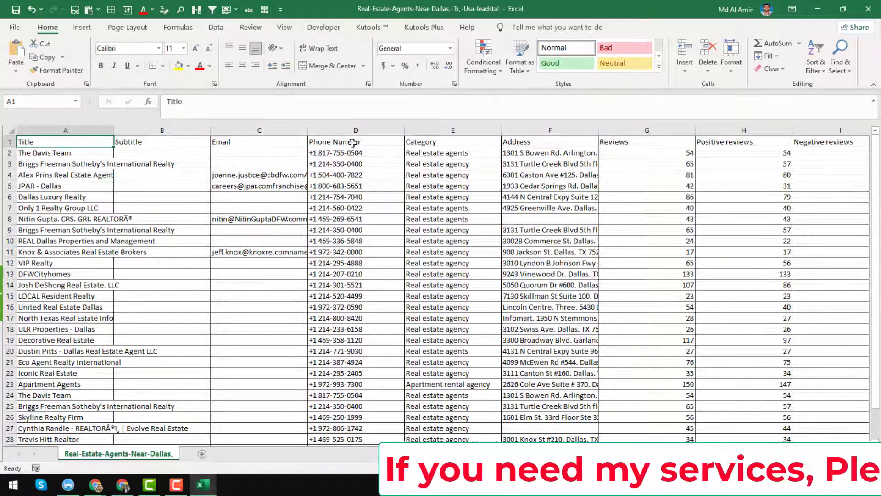
Check the Positive and Negative reviews headers along the header row.
left_click(767, 141)
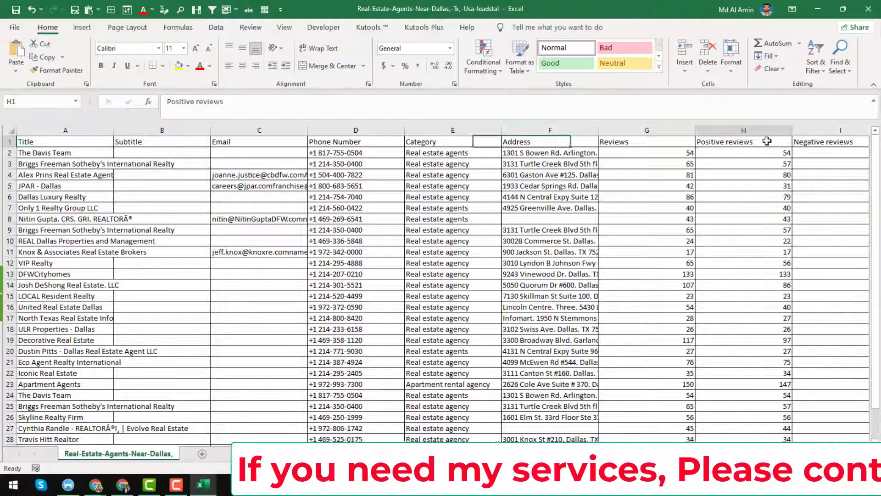
key("Right")
key("Right")
key("Right")
key("Right")
key("Right")
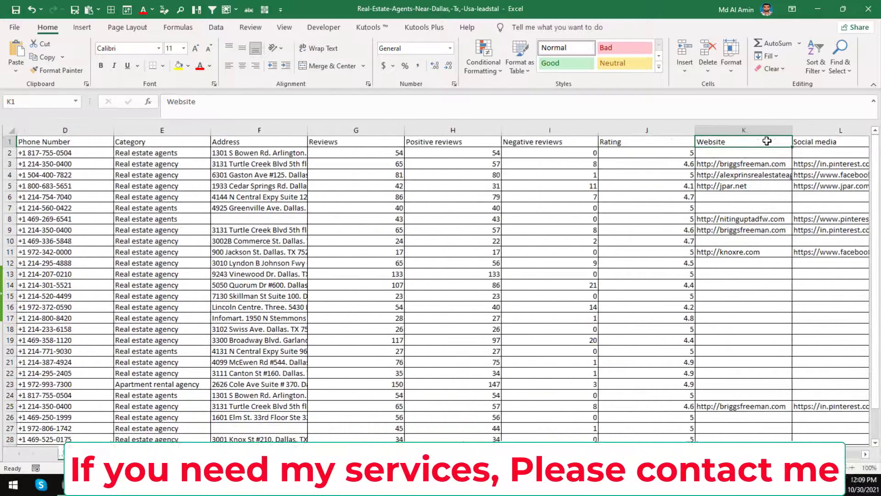
key("Right")
key("Left")
key("Left")
key("Left")
key("Left")
key("Left")
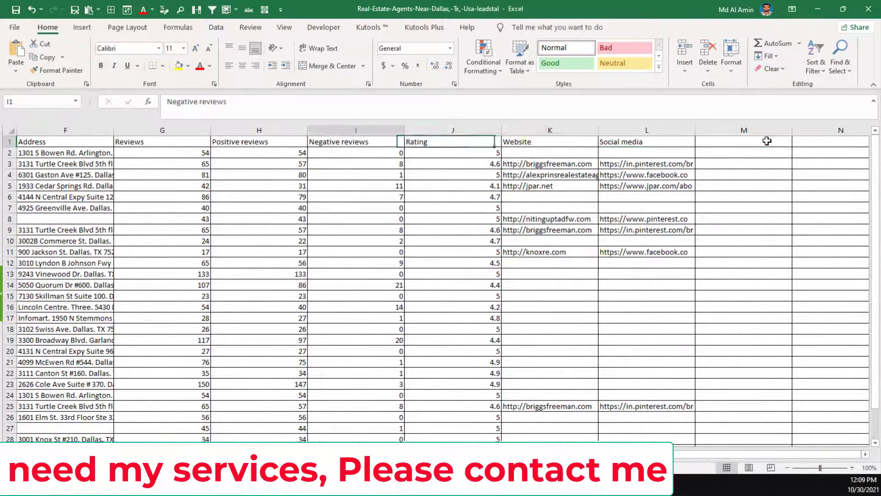
Expand the formula bar to read the full social media links in rows 4 and 5.
left_click(649, 174)
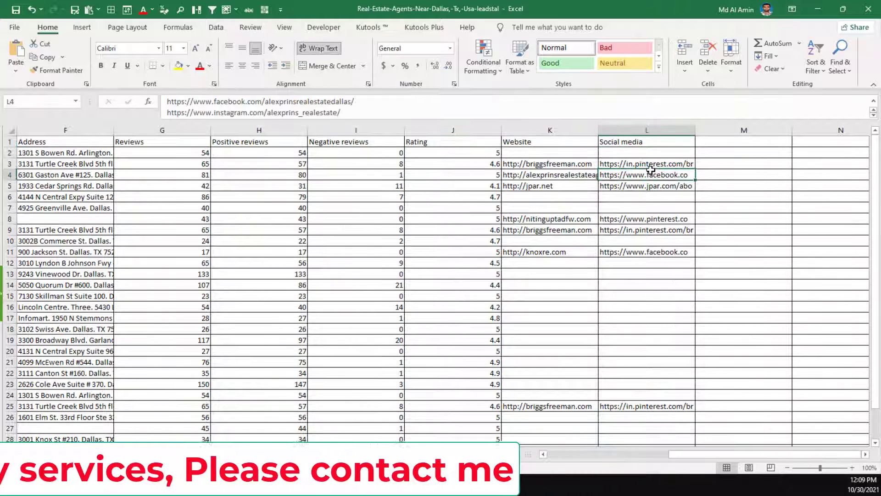
left_click_drag(641, 122, 644, 227)
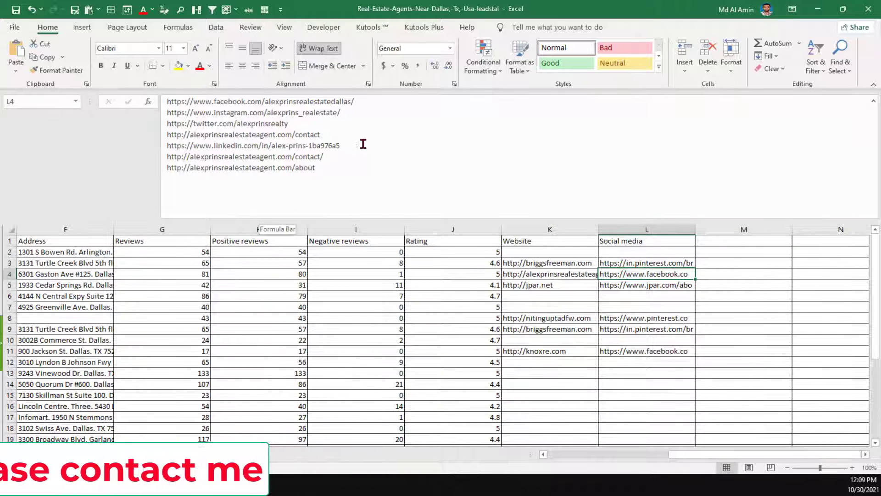
left_click(625, 283)
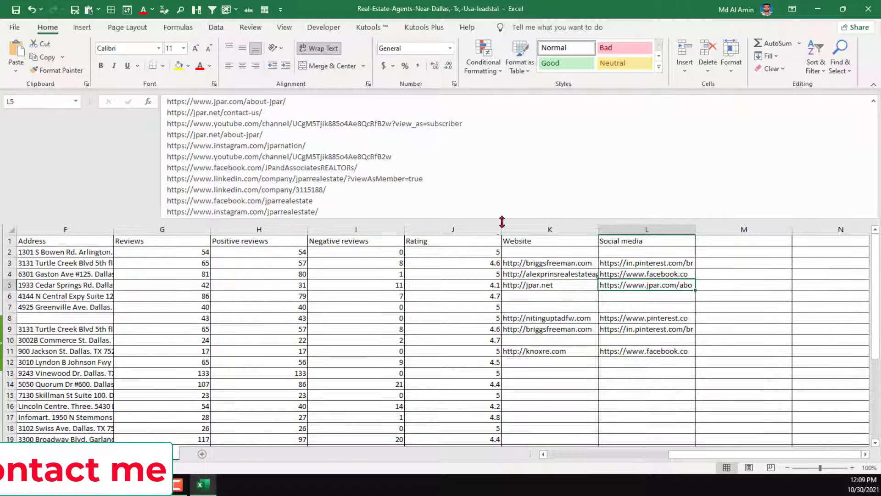
left_click(482, 238)
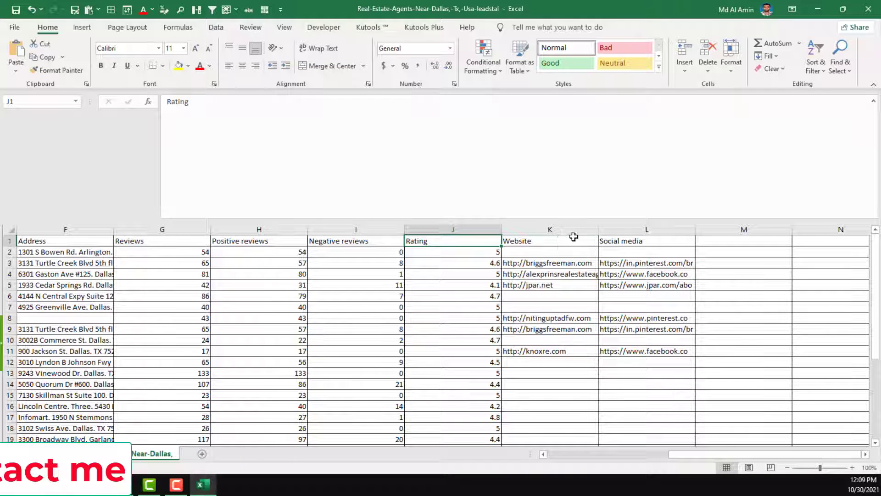
left_click(531, 227)
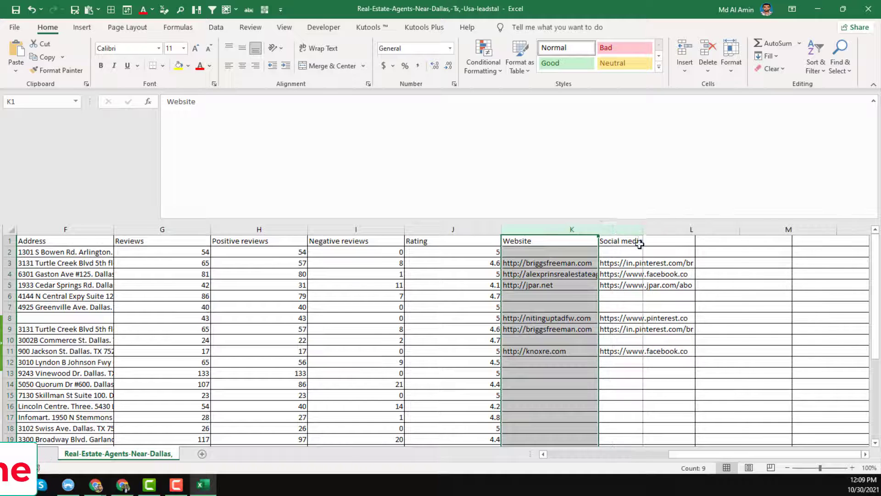
Widen the Website column, check cells A3 and C4, and shrink the formula bar.
left_click_drag(640, 243, 642, 243)
left_click(607, 323)
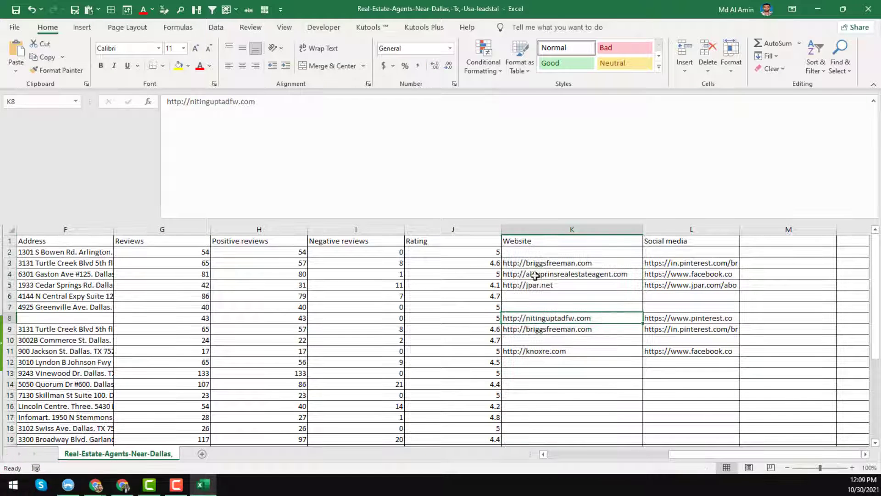
key("Home")
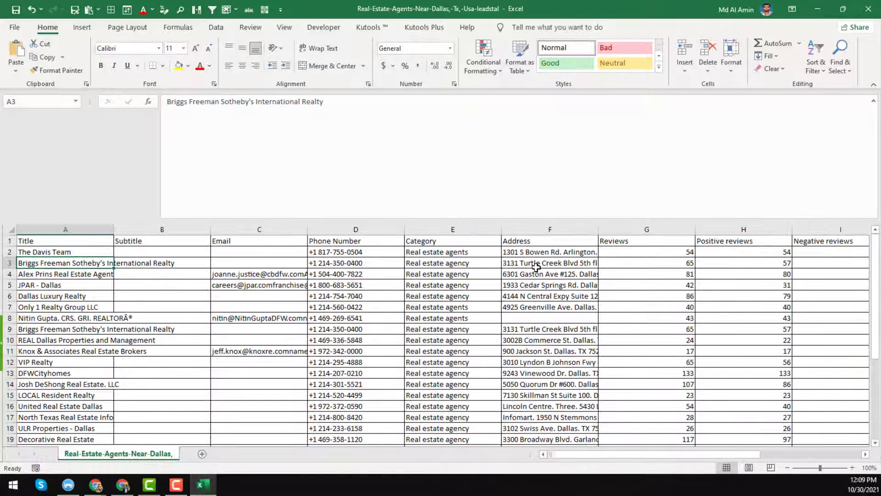
left_click(267, 217)
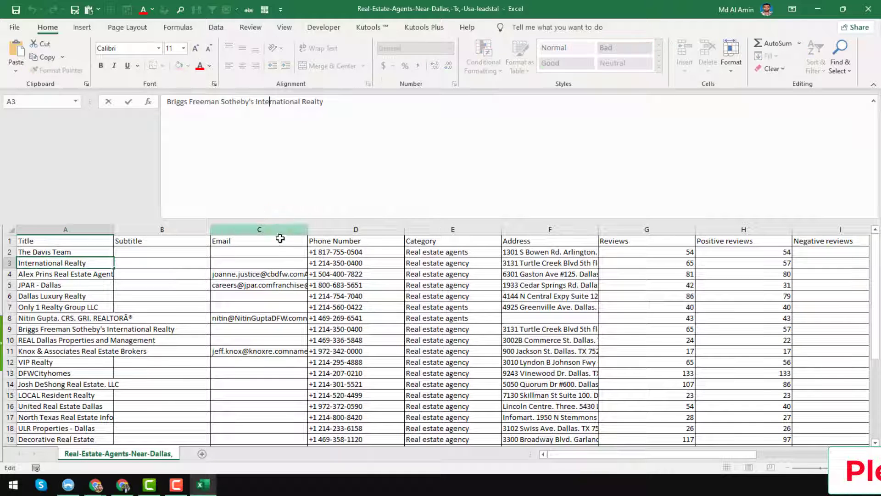
left_click(267, 269)
left_click_drag(333, 223, 367, 147)
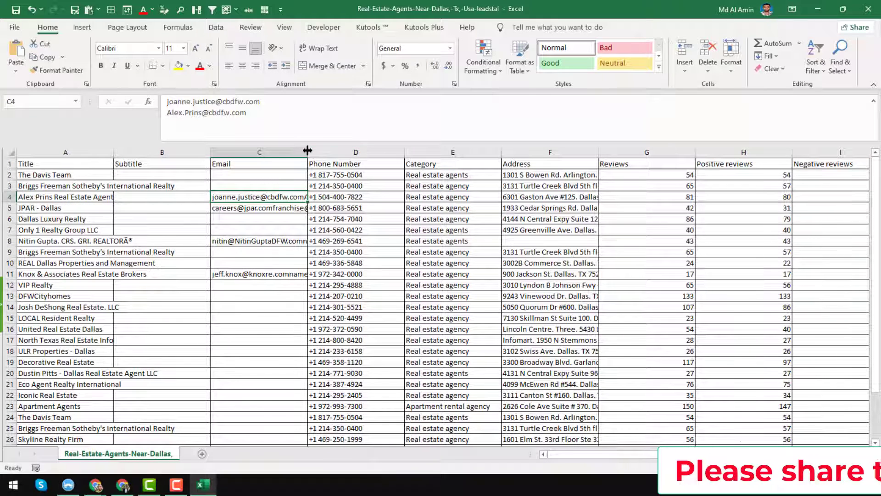
Widen the Email column and check the empty Email cells C2 and C13.
left_click_drag(308, 152, 382, 152)
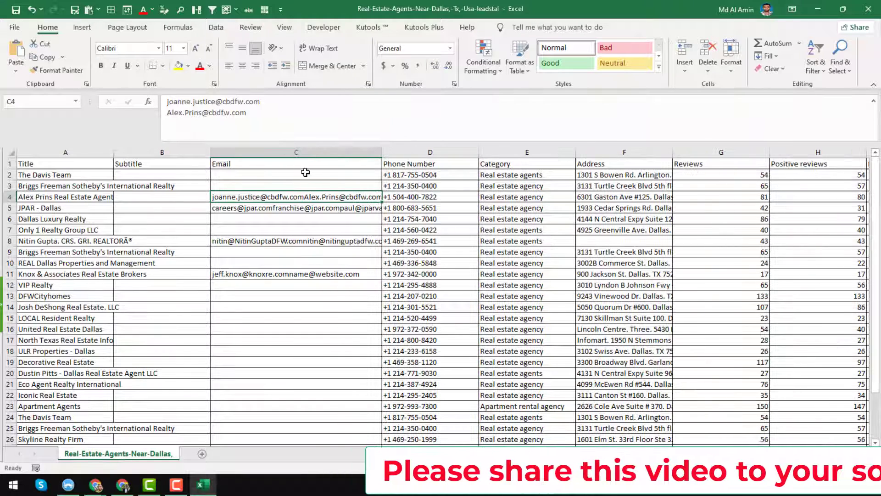
left_click(338, 173)
left_click(290, 294)
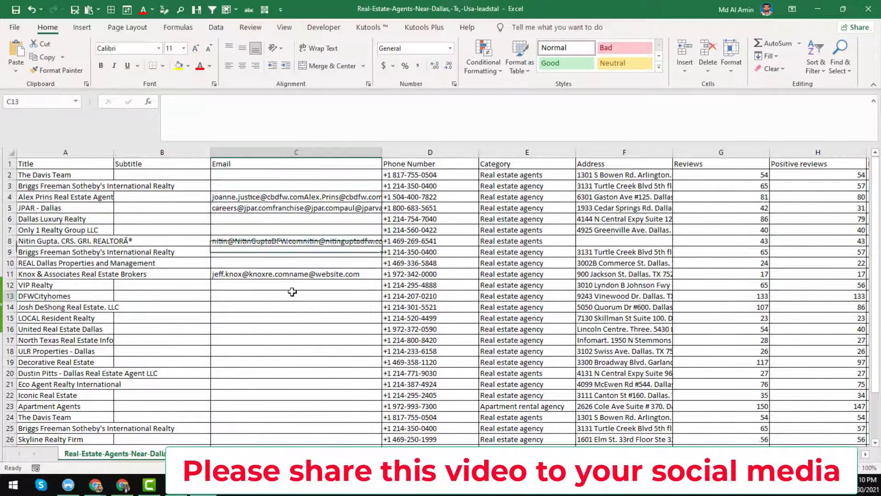
scroll(284, 304, "down", 3)
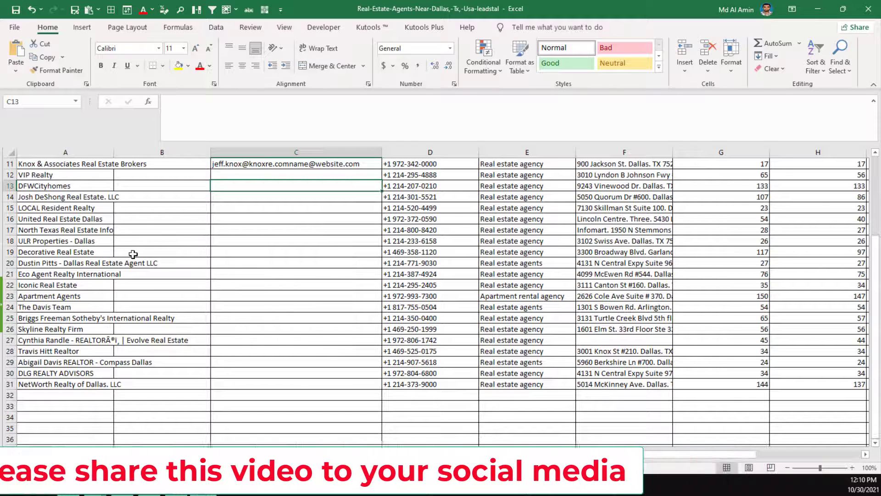
scroll(311, 277, "up", 4)
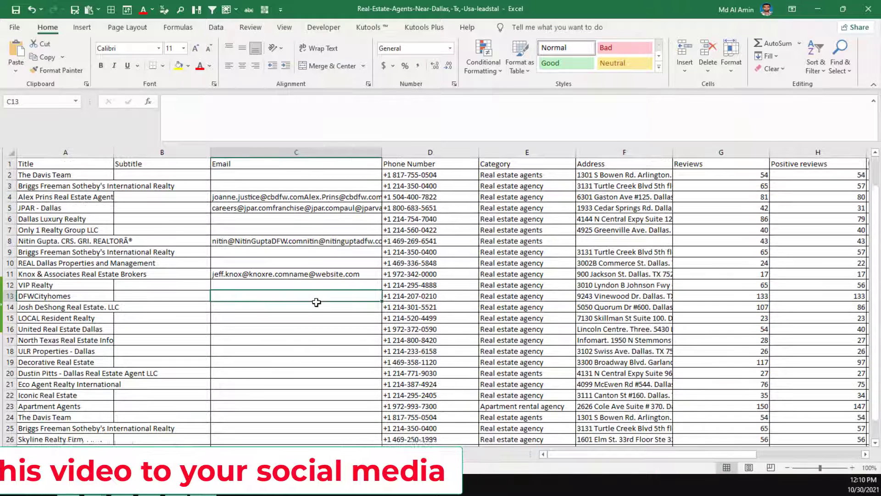